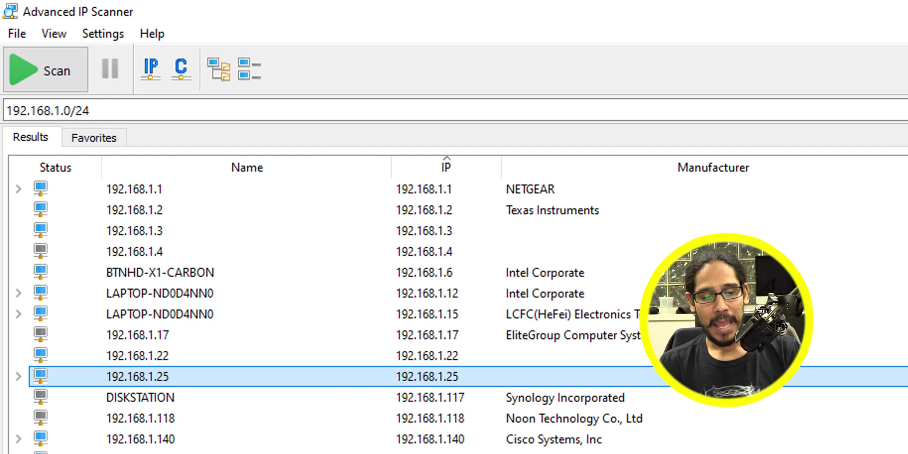
Expand the 192.168.1.25 entry in the scan results to reveal its Synology Web Assistant HTTP service.
key(Right)
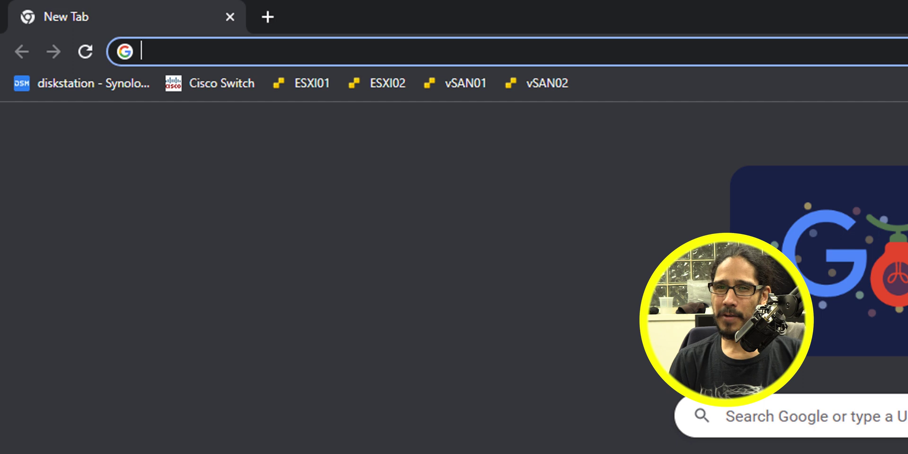
Load 192.168.1.25 in the new Chrome tab to reach the Synology Web Assistant.
text(192.168.1.25)
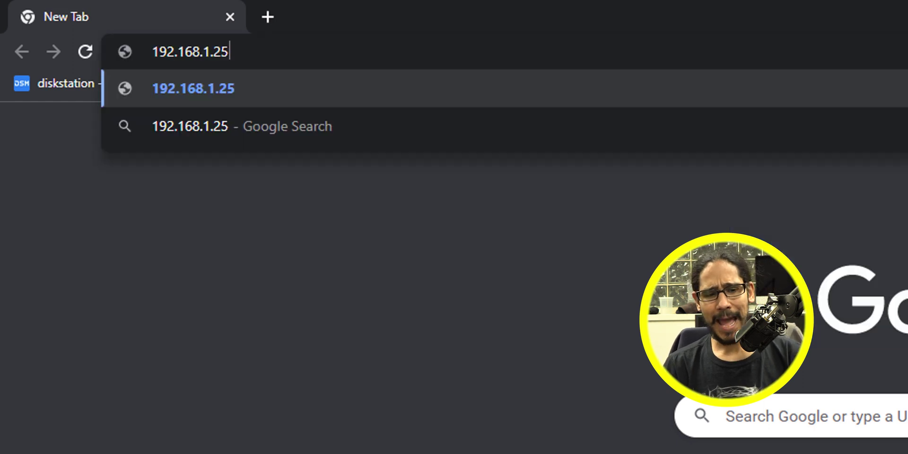
key(Return)
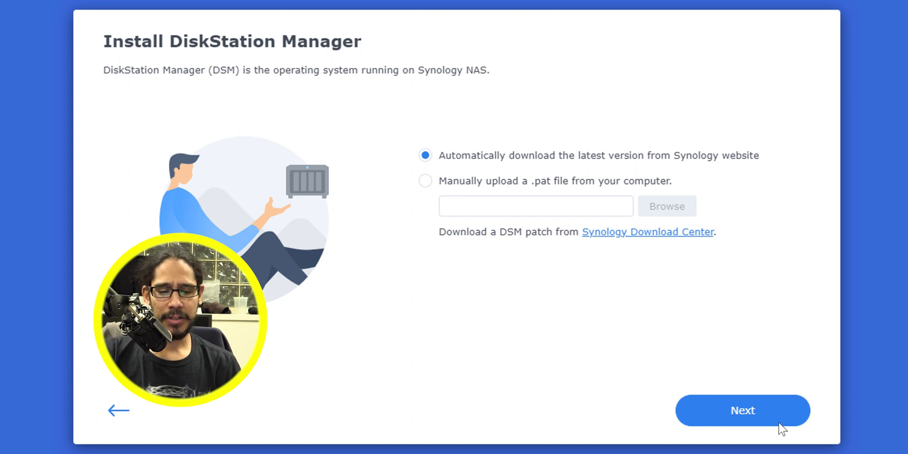
Install DSM from the automatic download, acknowledging that all data on drives 1 and 2 will be erased.
click(780, 422)
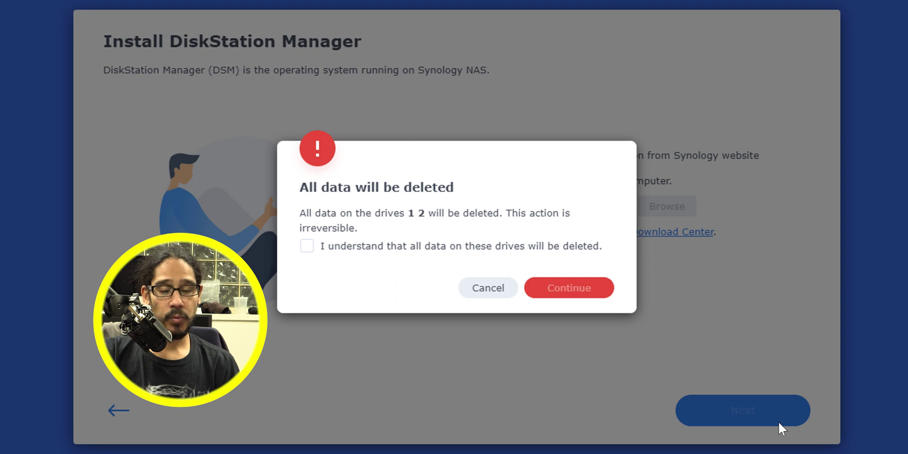
key(space)
key(Return)
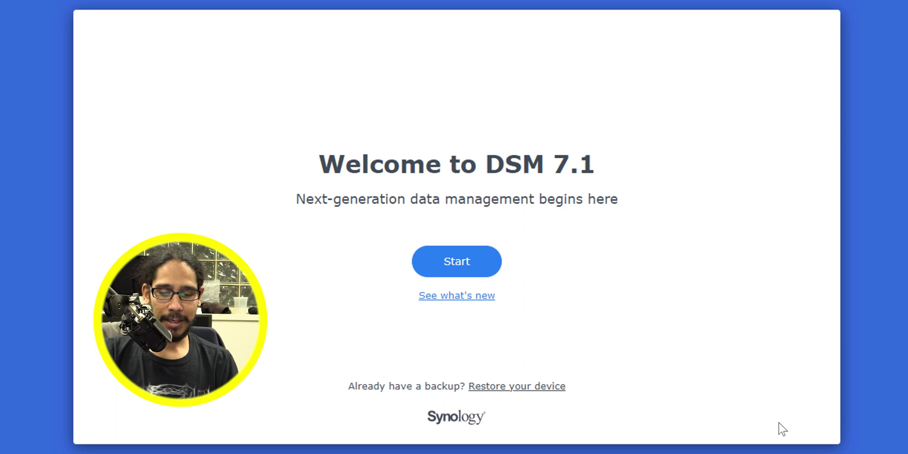
Name the NAS BTNHD_NAS with an admin account and set updates to notify-only.
key(Return)
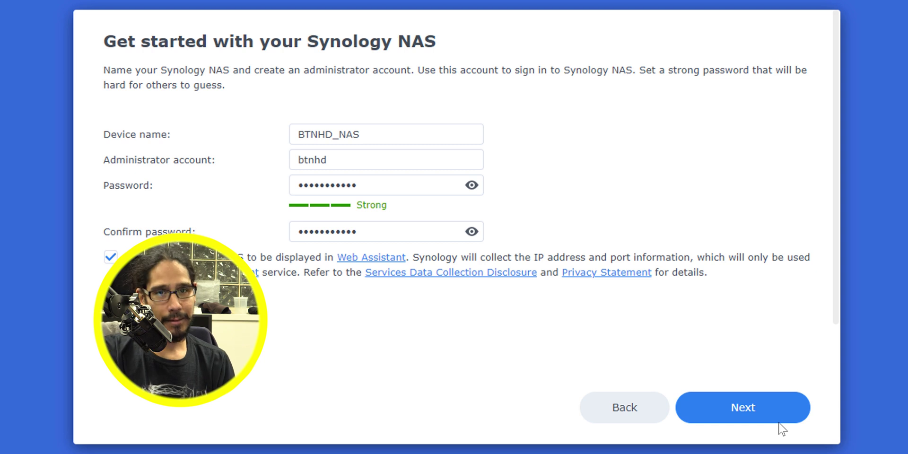
click(779, 422)
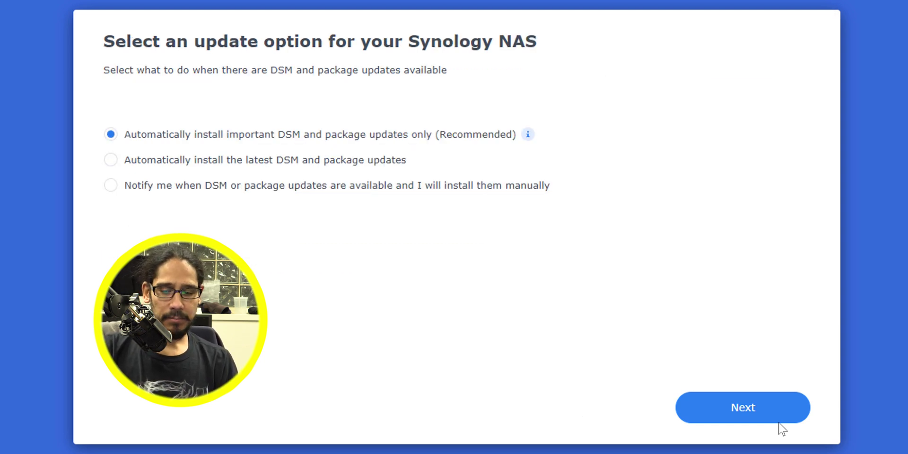
key(Up)
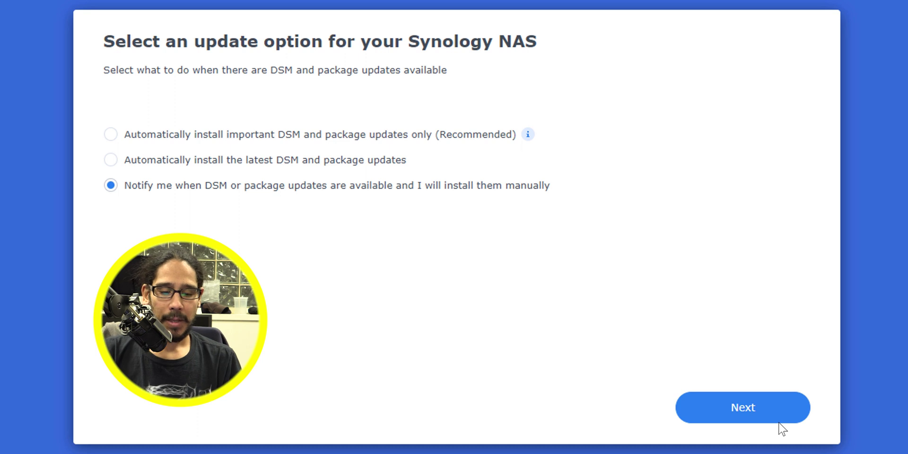
click(780, 423)
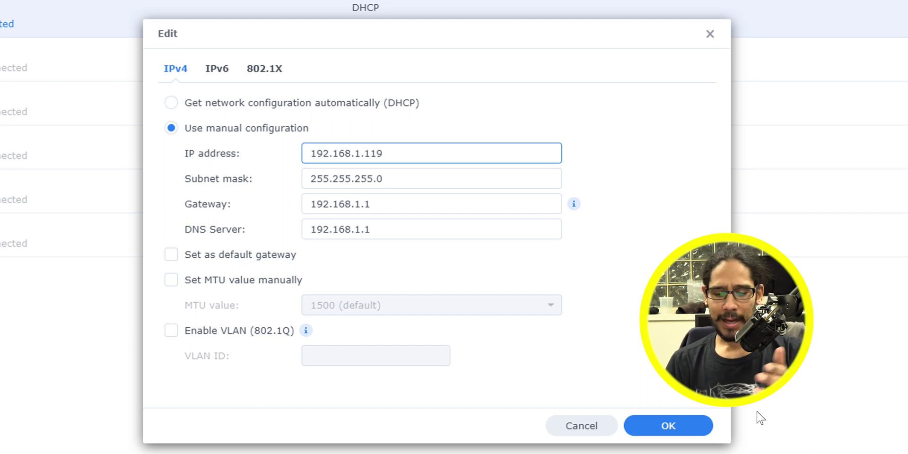
Give LAN 1 static IP 192.168.1.119 with gateway and DNS 192.168.1.1.
key(Return)
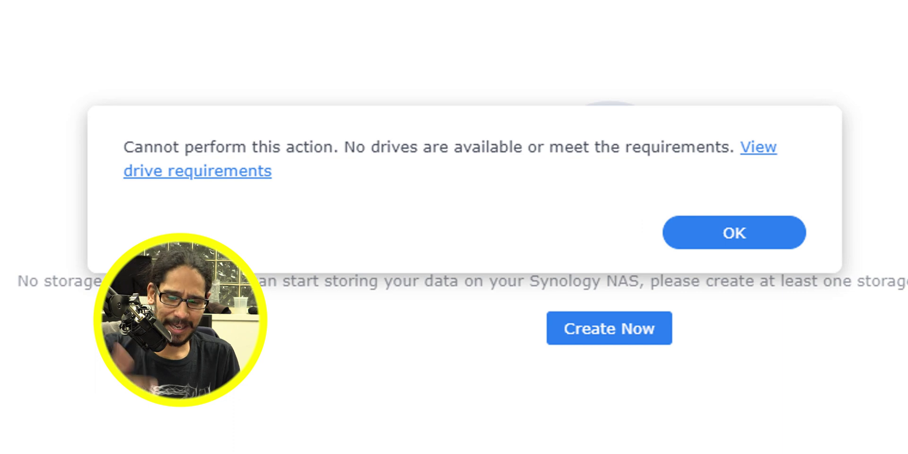
View the drive requirements blocking storage creation, then bring up Drive 1's actions menu.
click(758, 147)
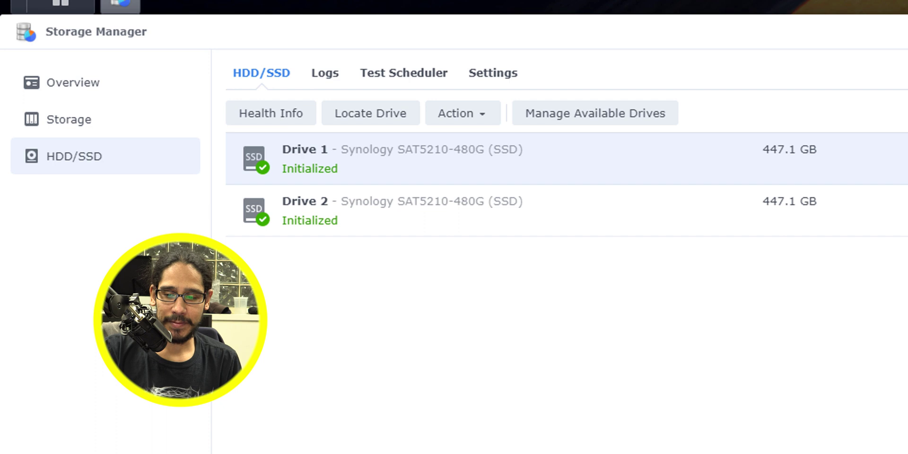
right_click(569, 158)
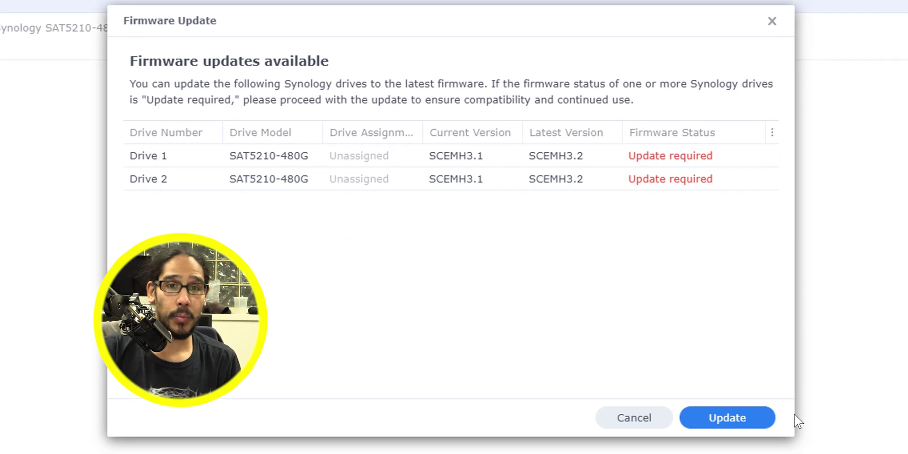
Update both drives' firmware from SCEMH3.1 to SCEMH3.2, confirming past the backup warning.
key(Return)
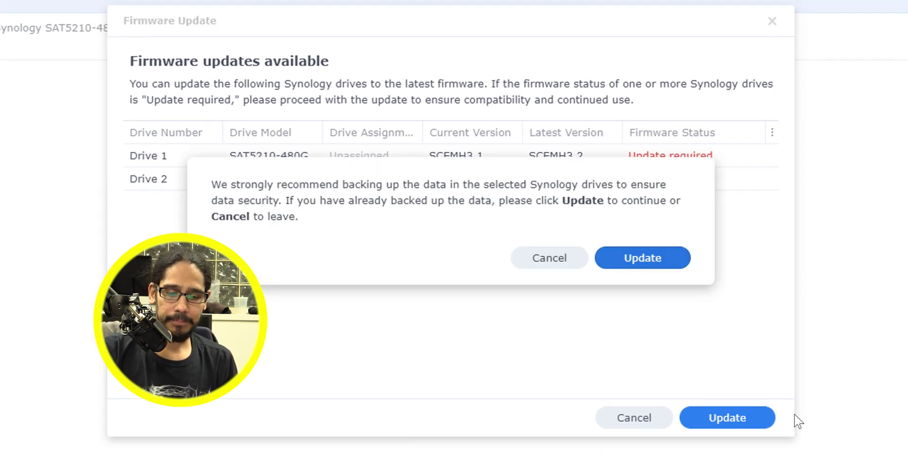
key(Return)
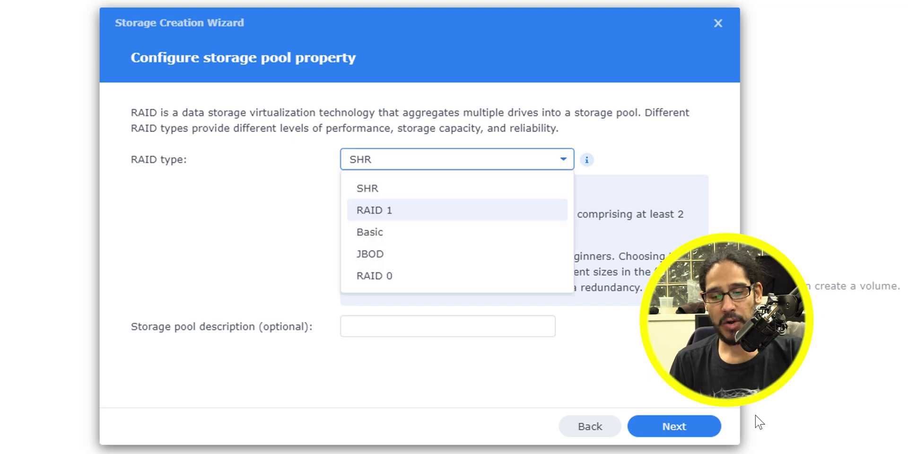
Configure Storage Pool 1 as RAID 1 on Drives 1 and 2, skipping the drive check.
key(Return)
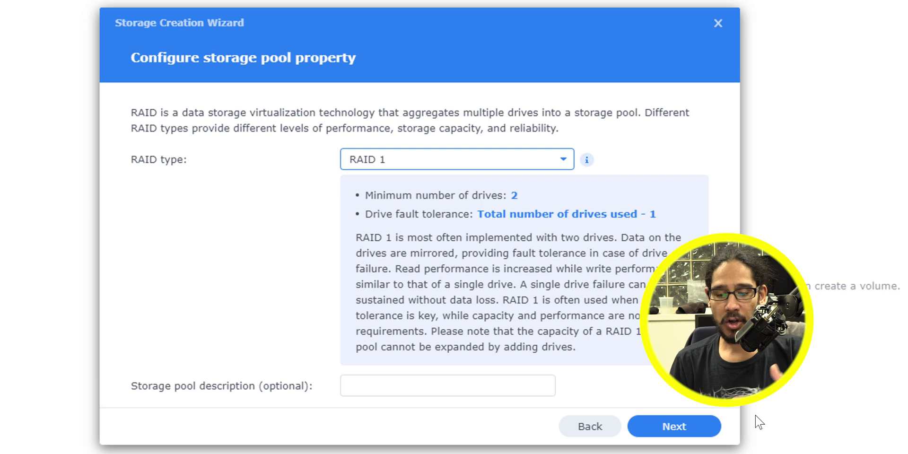
key(Return)
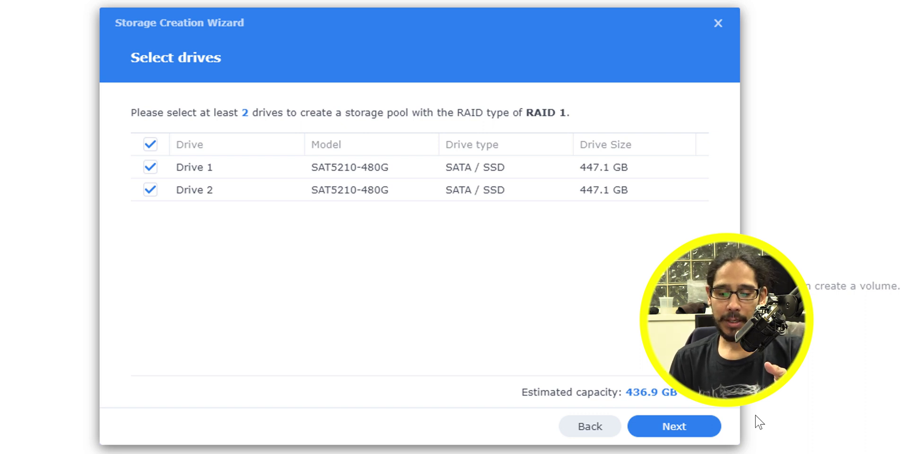
key(Return)
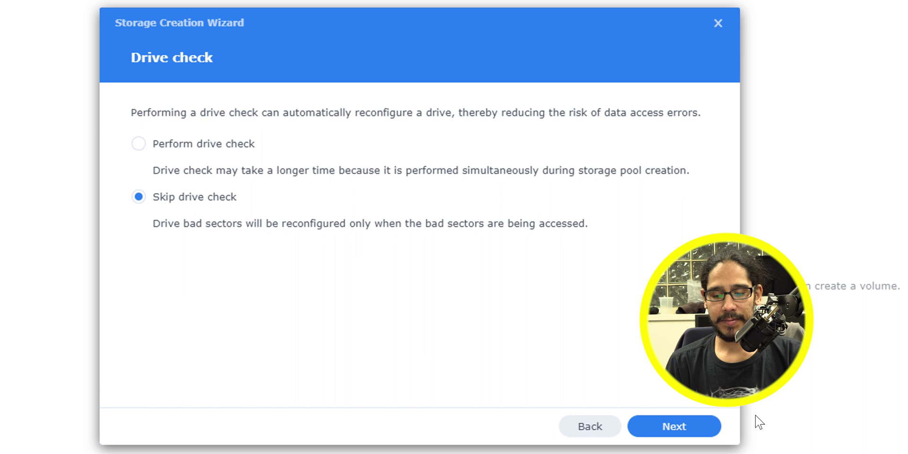
key(Return)
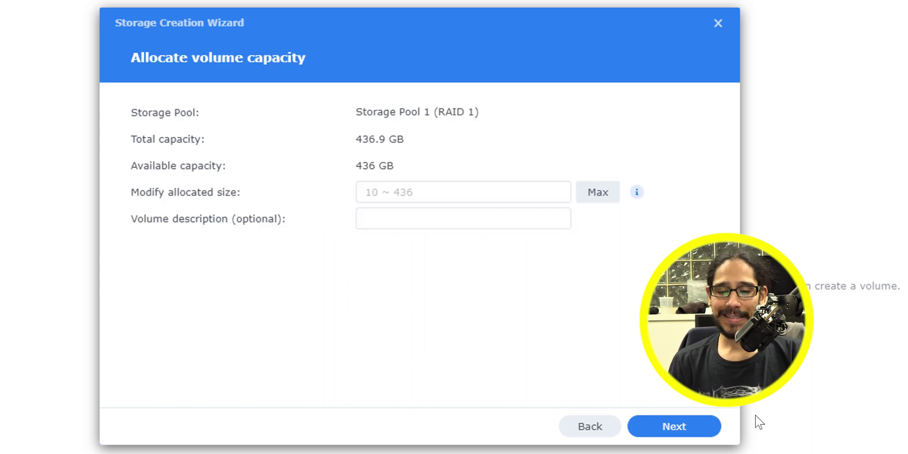
Create a 436 GB Btrfs Volume 1 on the pool and confirm erasing the drives.
text(436)
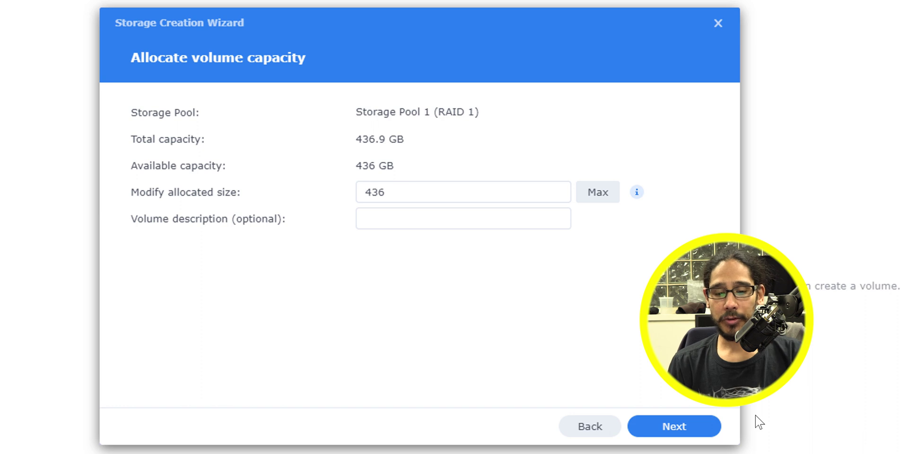
key(Return)
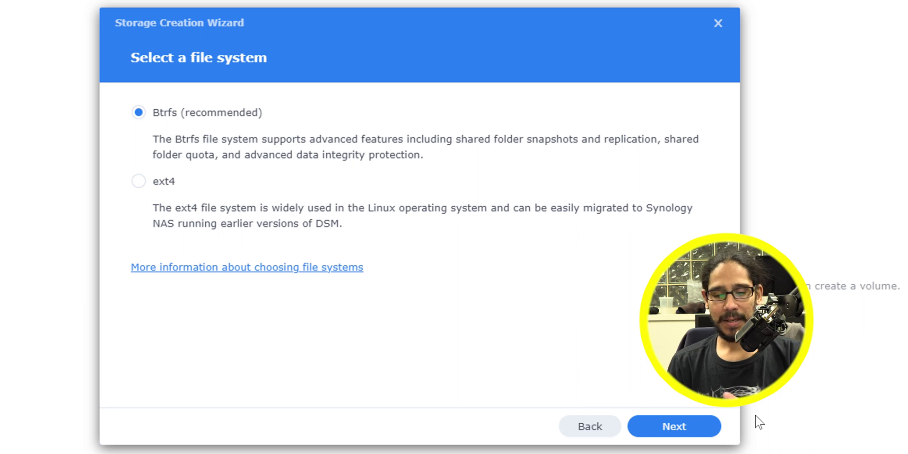
key(Return)
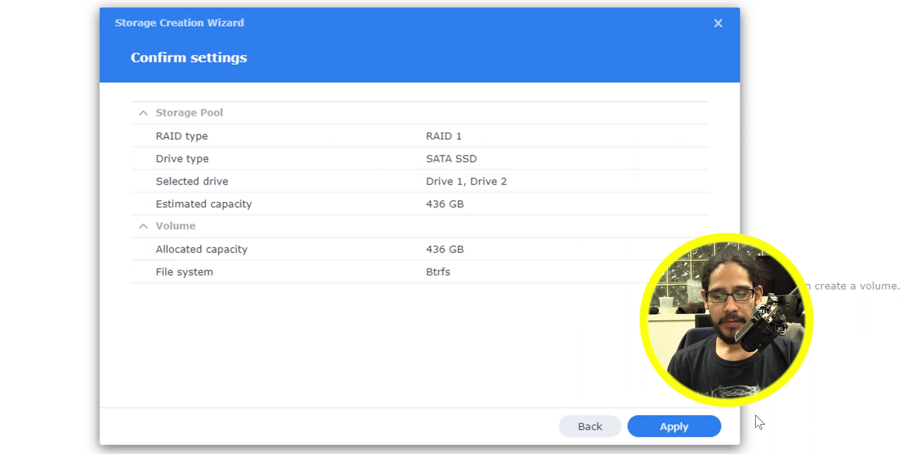
key(Return)
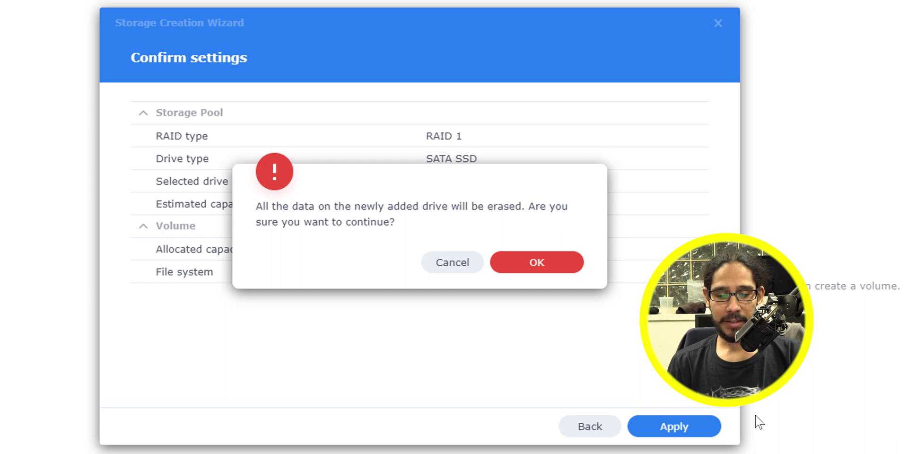
key(Return)
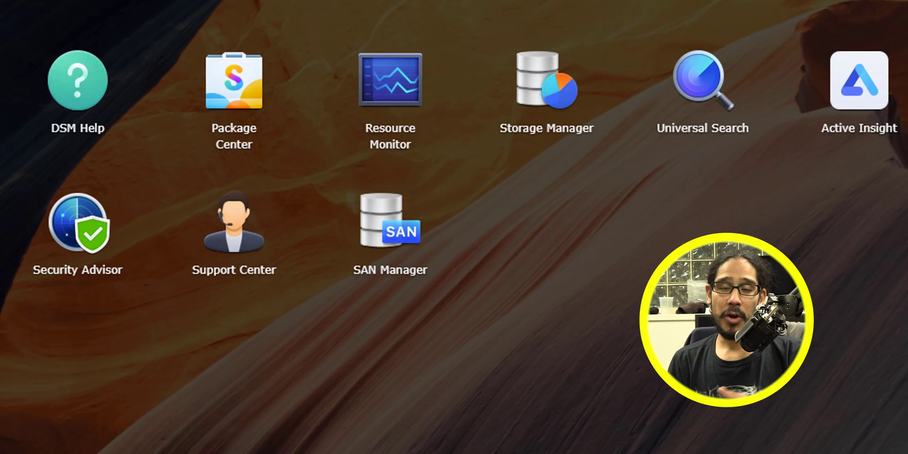
Bring up the options for the SAN Manager app in the DSM main menu.
right_click(399, 223)
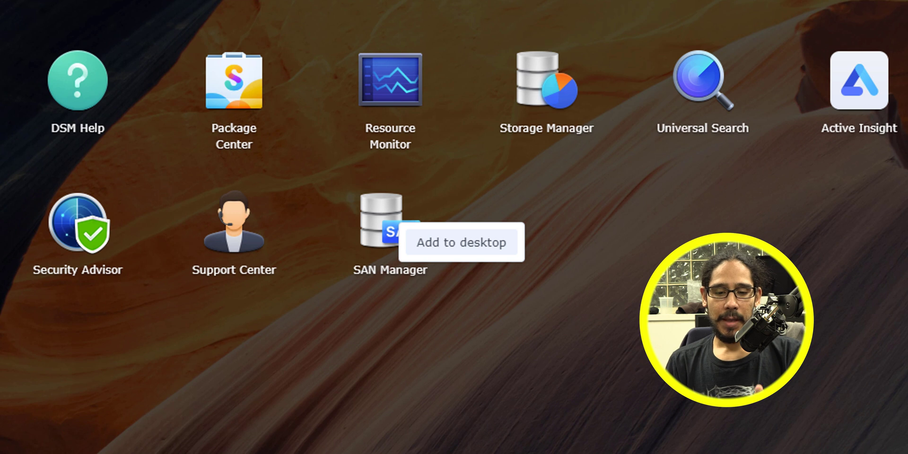
Add a SAN Manager desktop shortcut and create 1 GB thick LUN-1 on Synology iSCSI Target for all hosts.
click(461, 242)
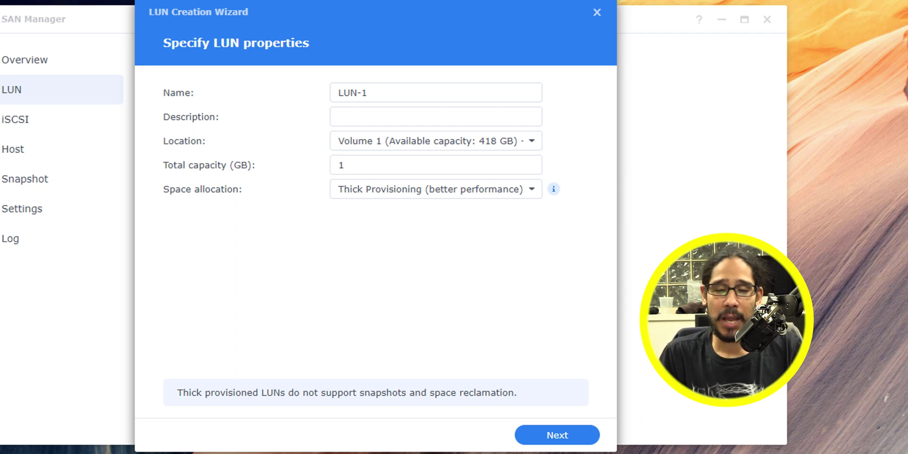
key(Return)
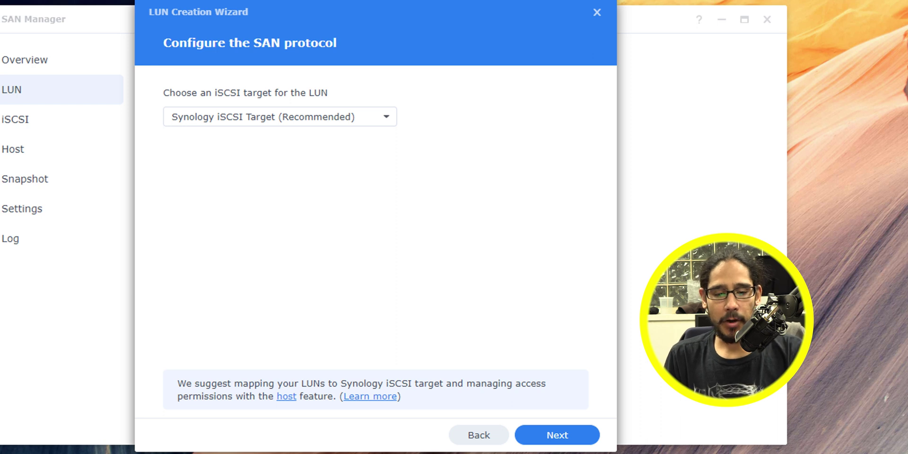
key(Return)
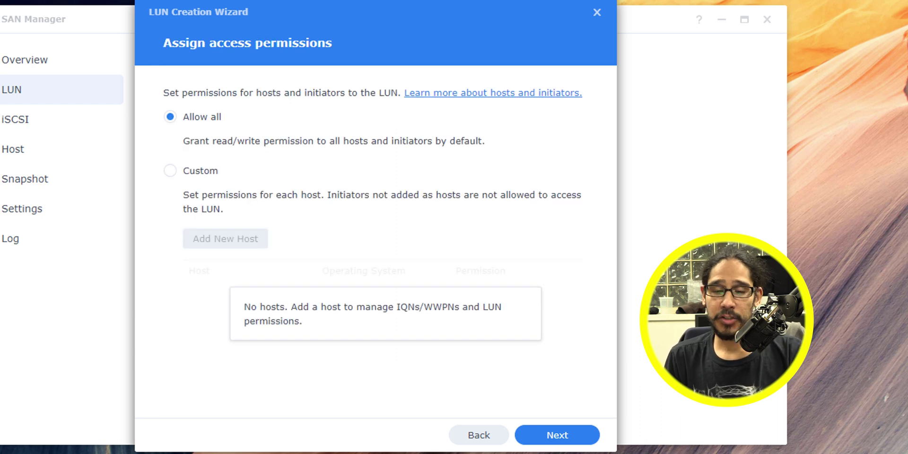
key(Return)
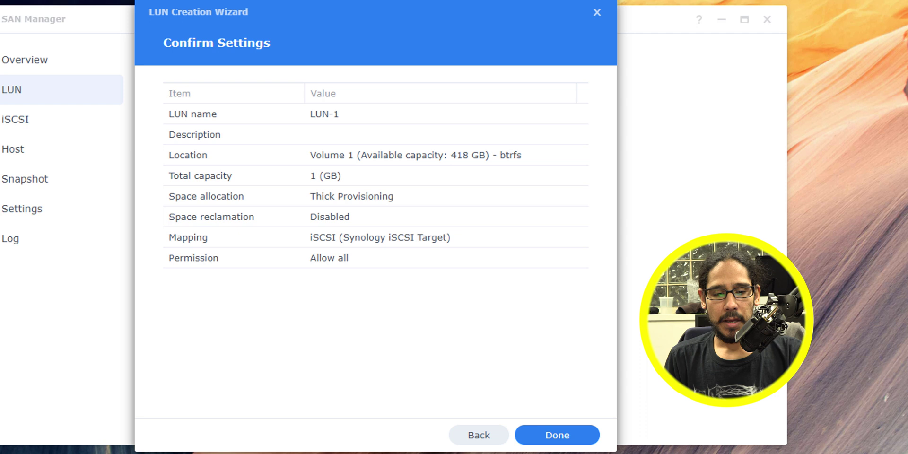
key(Return)
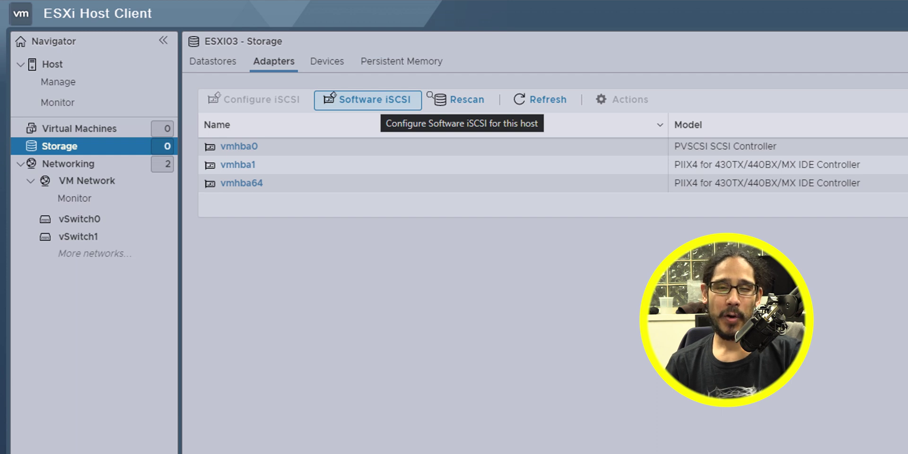
Enable software iSCSI on the ESXi host as vmhba65 and copy its initiator IQN.
click(368, 100)
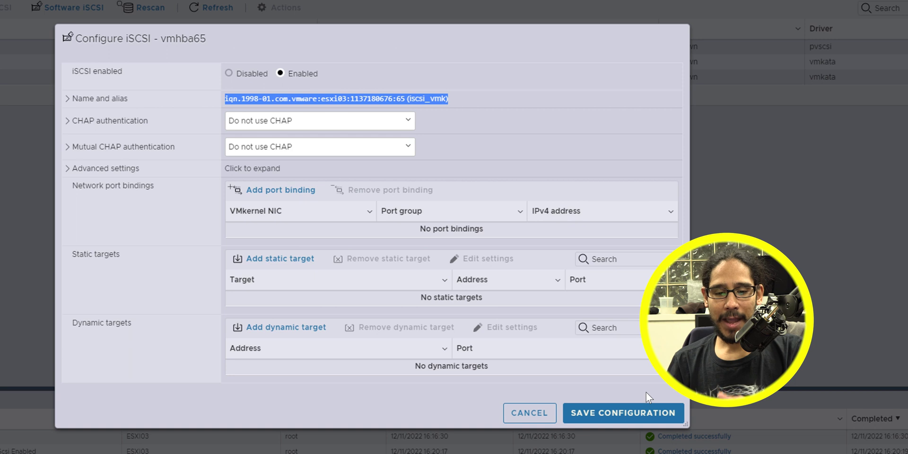
key(shift+F10)
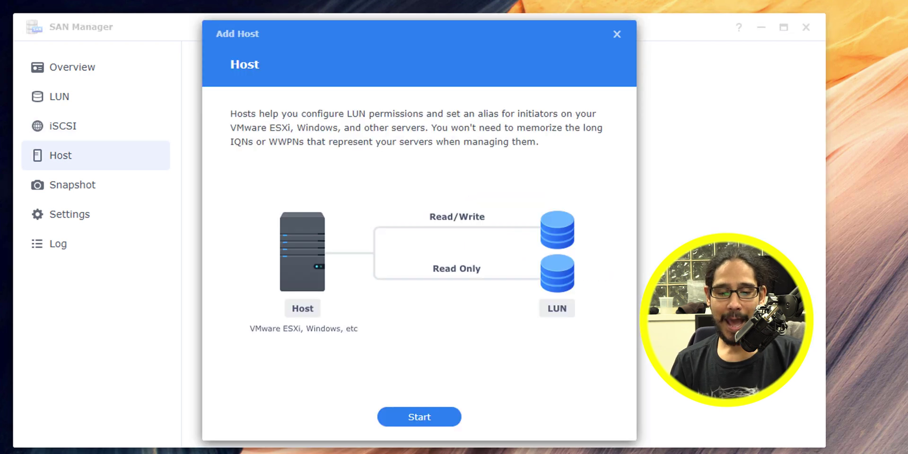
Add host ESXI03 (VMware ESXi) with the pasted initiator IQN and Read/Write access to LUN-1.
key(Return)
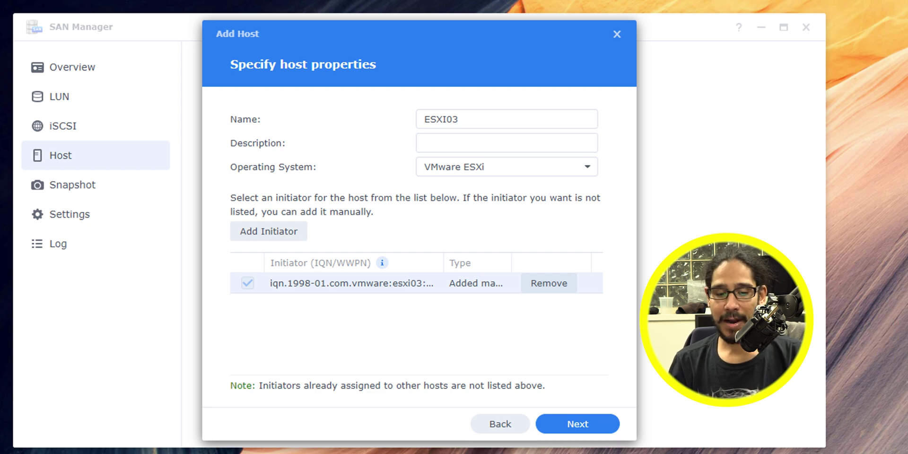
key(Return)
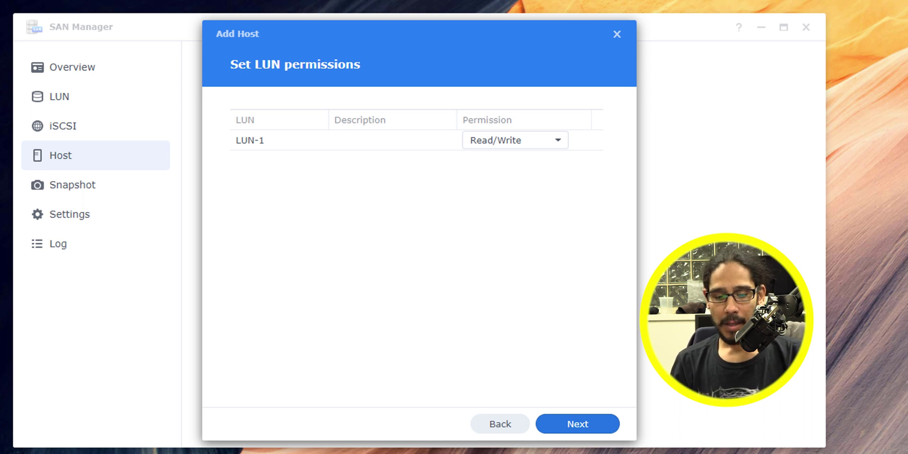
key(Return)
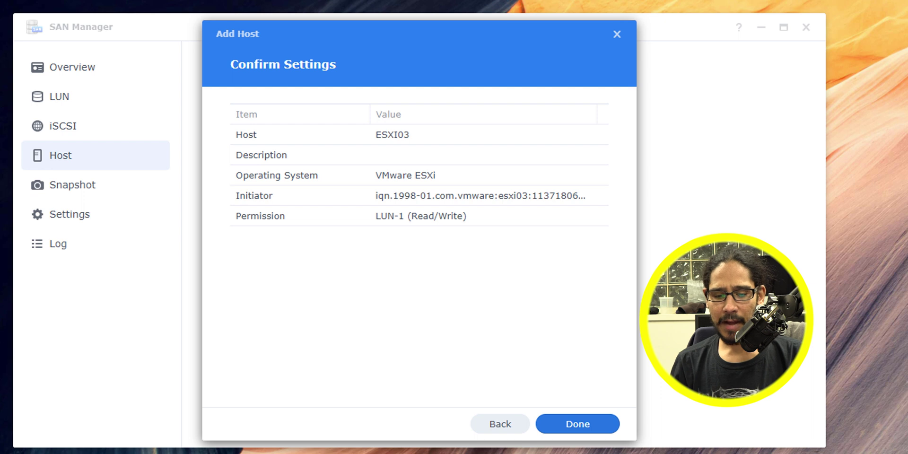
key(Return)
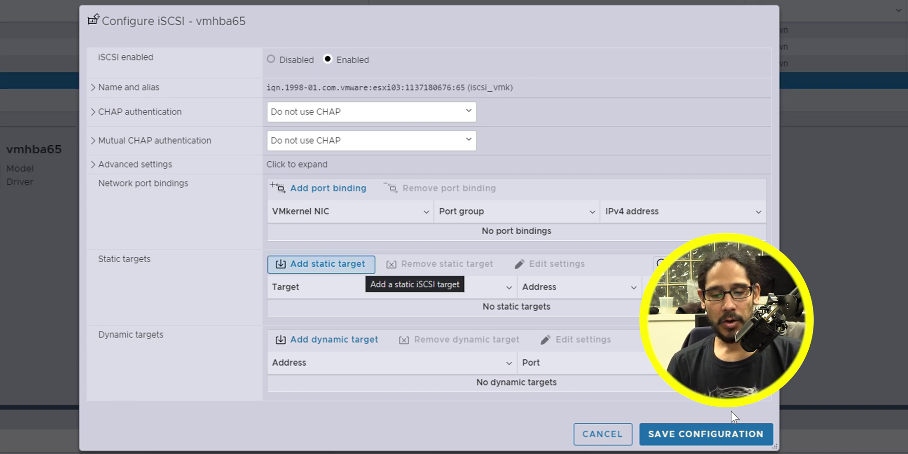
Add a static target on vmhba65 using the Synology target IQN at 192.168.1.119.
key(Return)
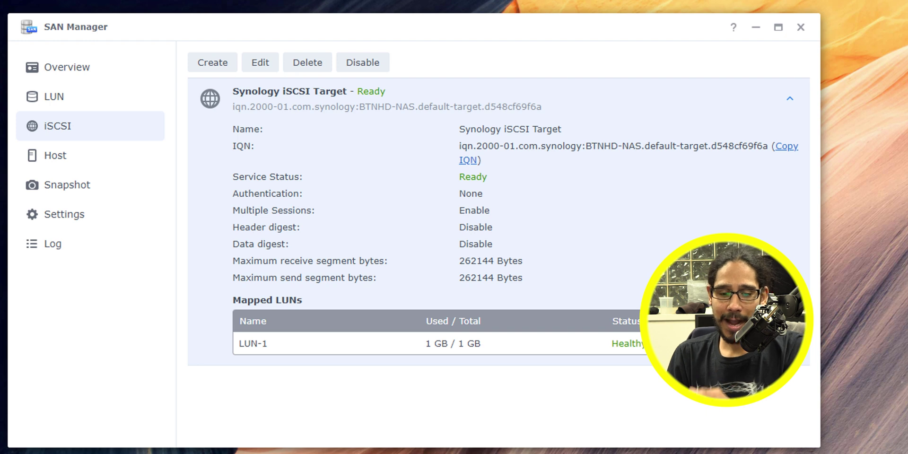
click(786, 146)
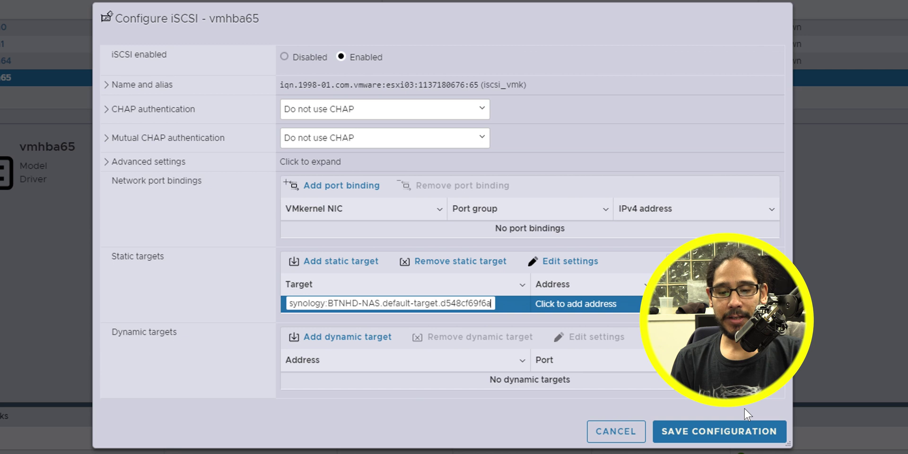
key(Tab)
text(192.168.1.119)
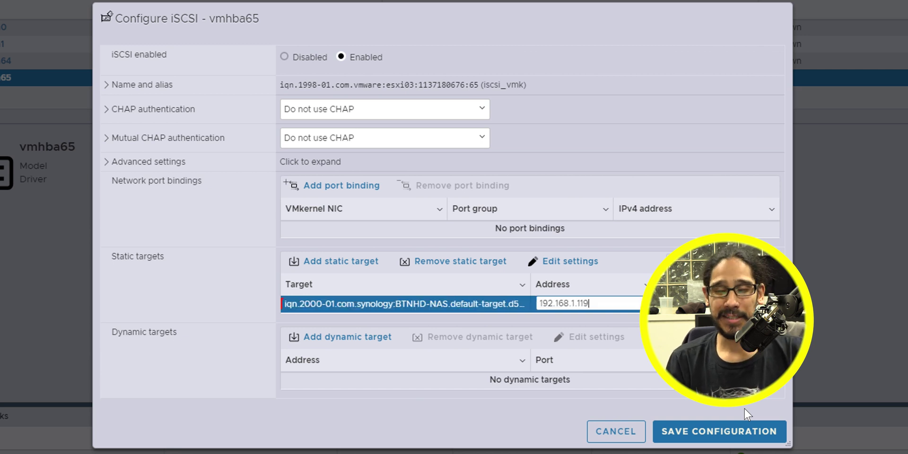
key(Tab)
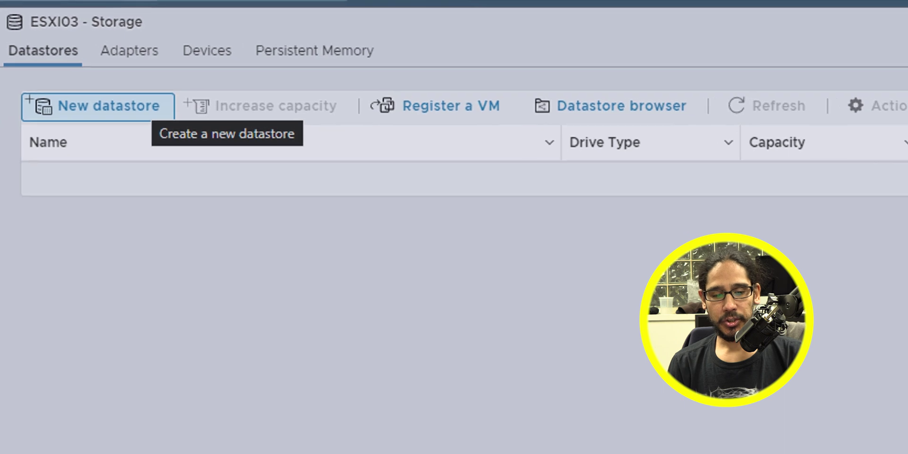
Create VMFS 6 datastore 'datastore' on the full 1 GB Synology iSCSI disk, confirming the erase.
click(75, 75)
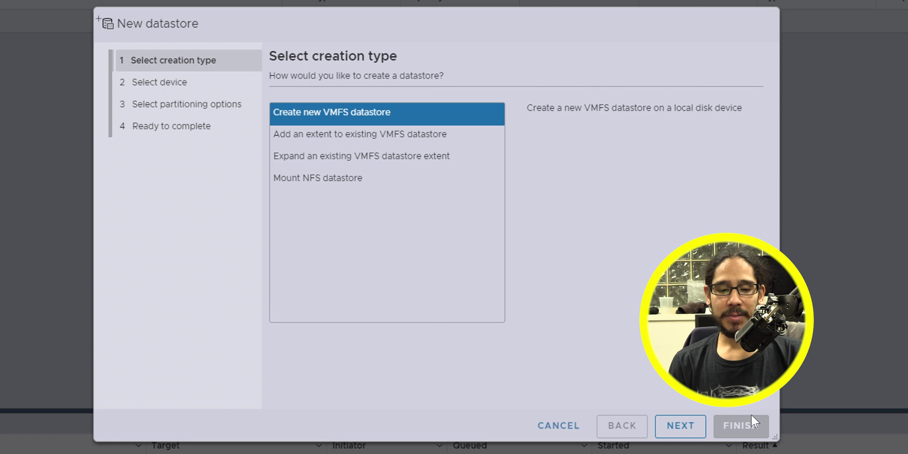
key(Return)
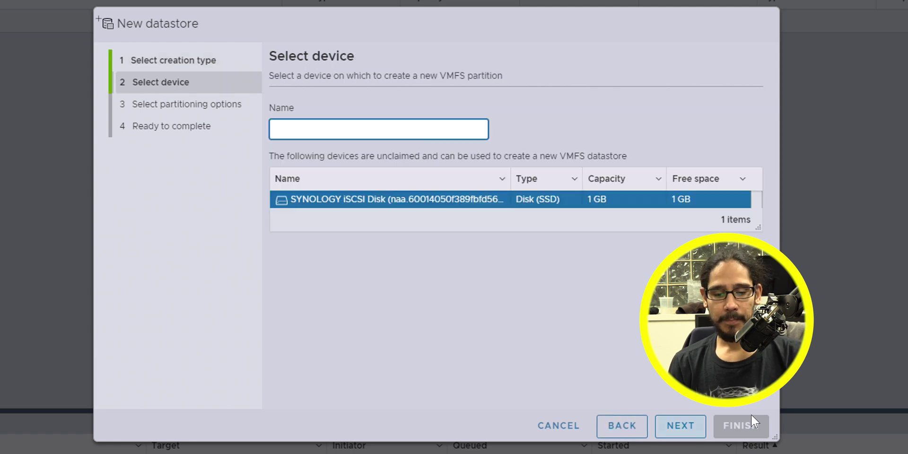
text(datastore)
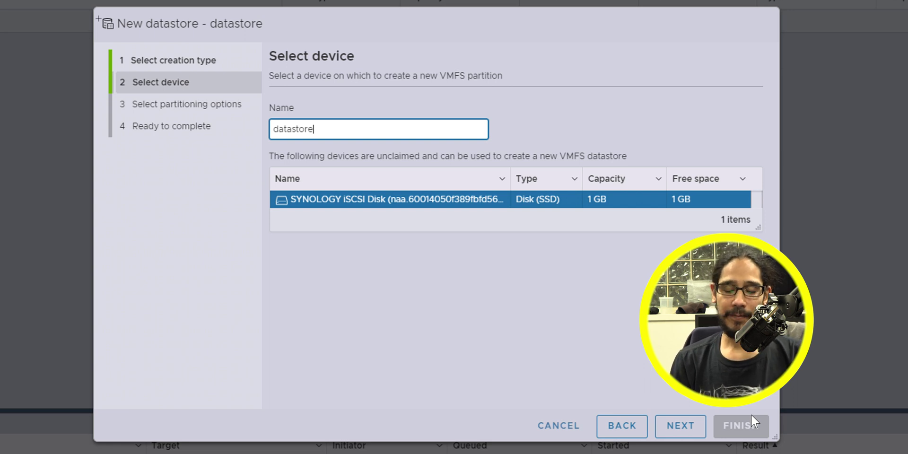
key(Return)
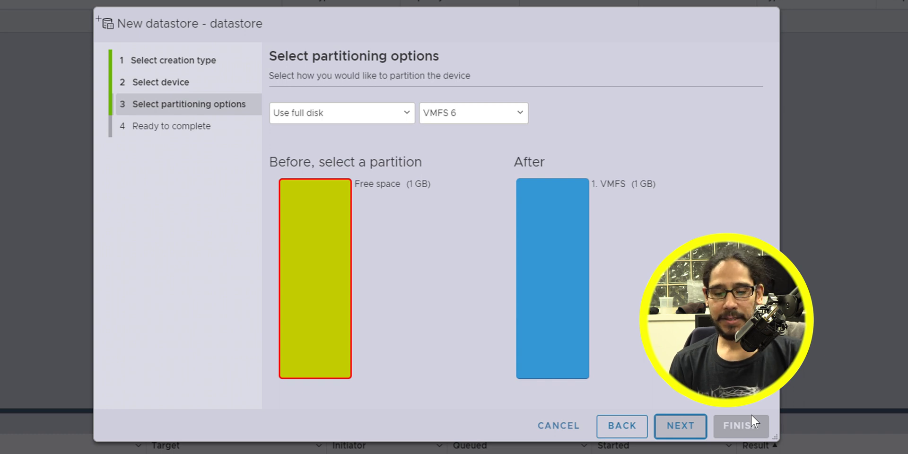
key(Return)
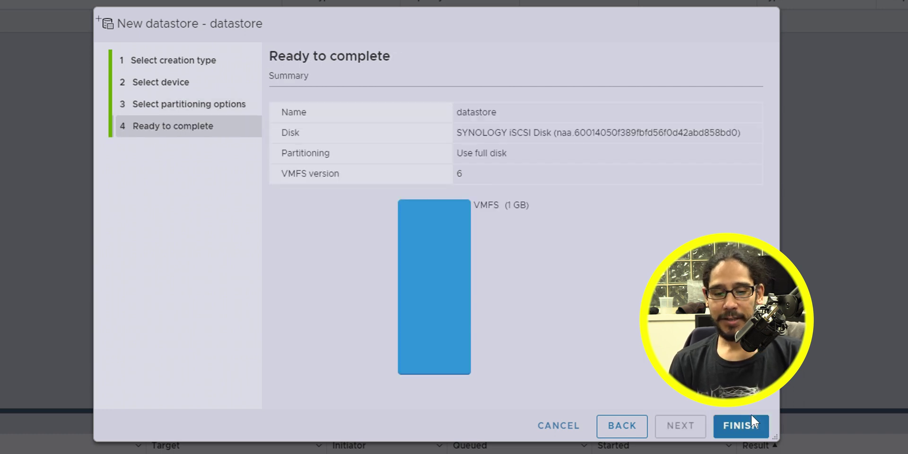
click(751, 415)
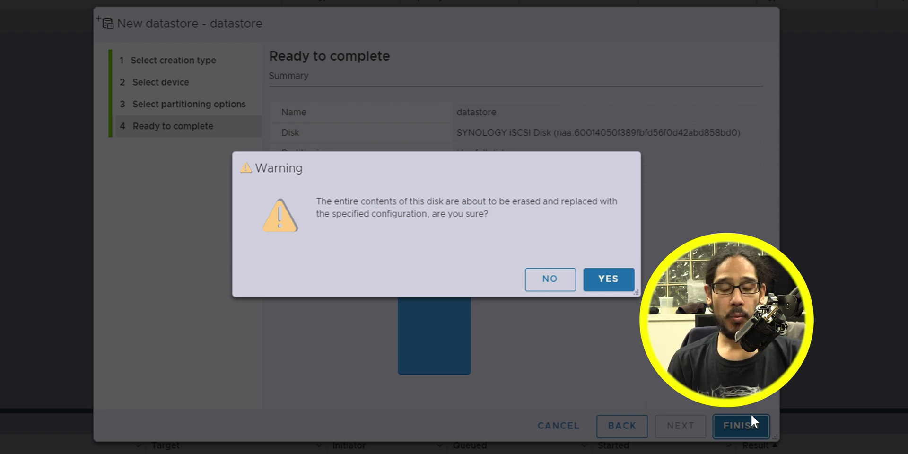
key(Return)
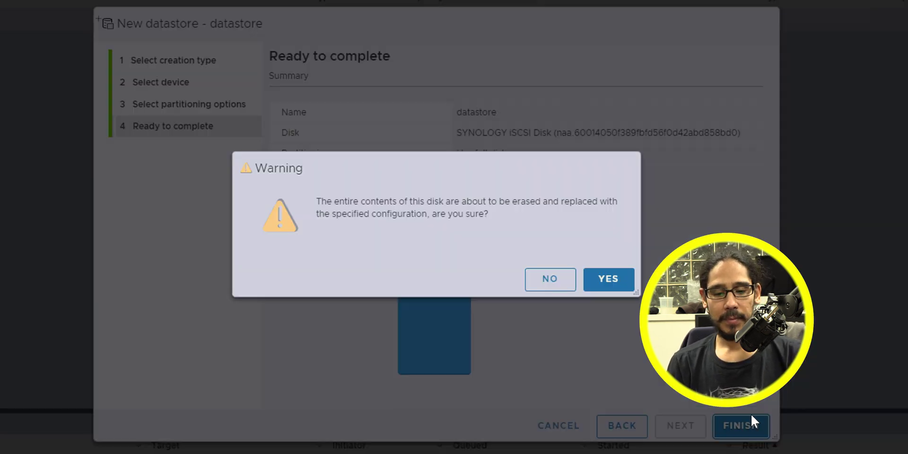